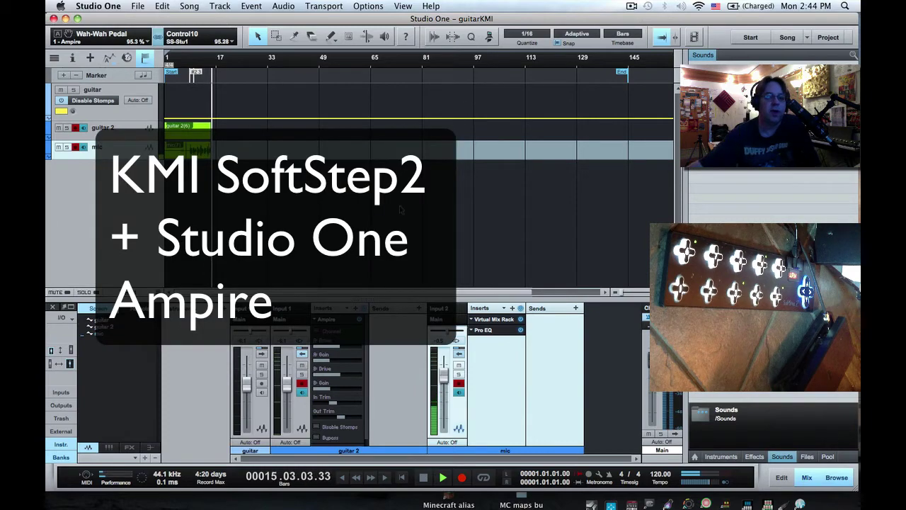
Open the Ampire effect on the guitar 2 channel, then review the S1Ampire preset in SoftStep Advanced Editor.
click(339, 323)
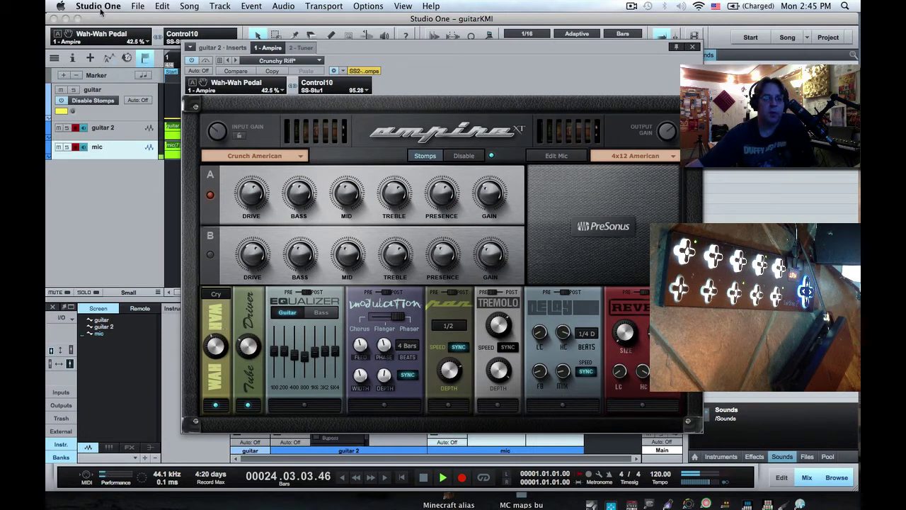
click(574, 504)
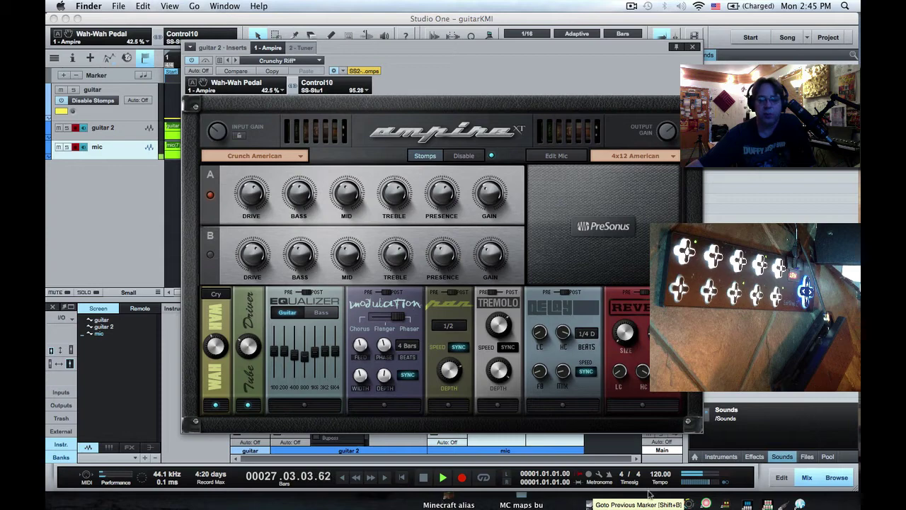
click(611, 504)
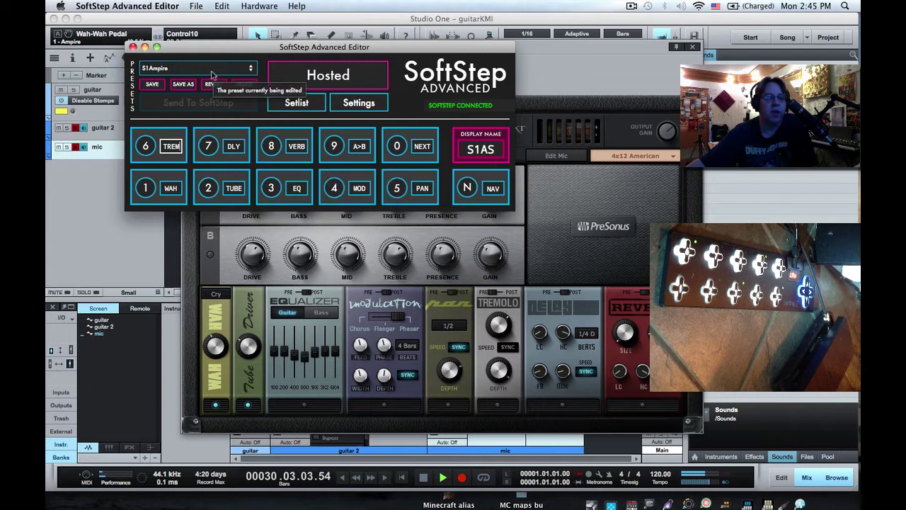
click(196, 6)
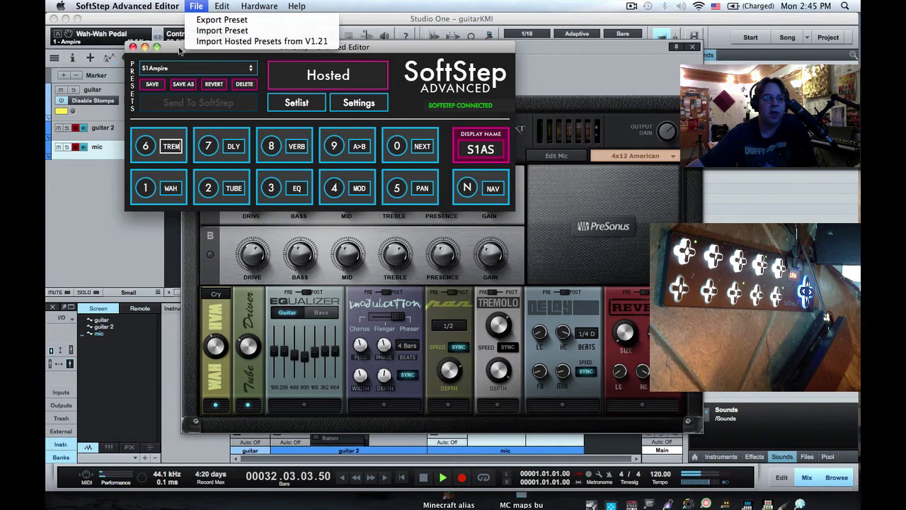
click(146, 82)
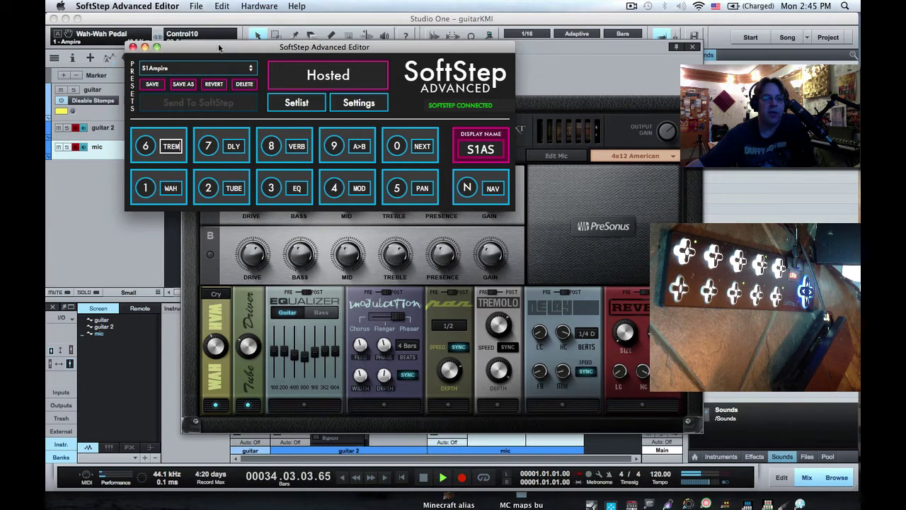
drag(219, 48, 192, 41)
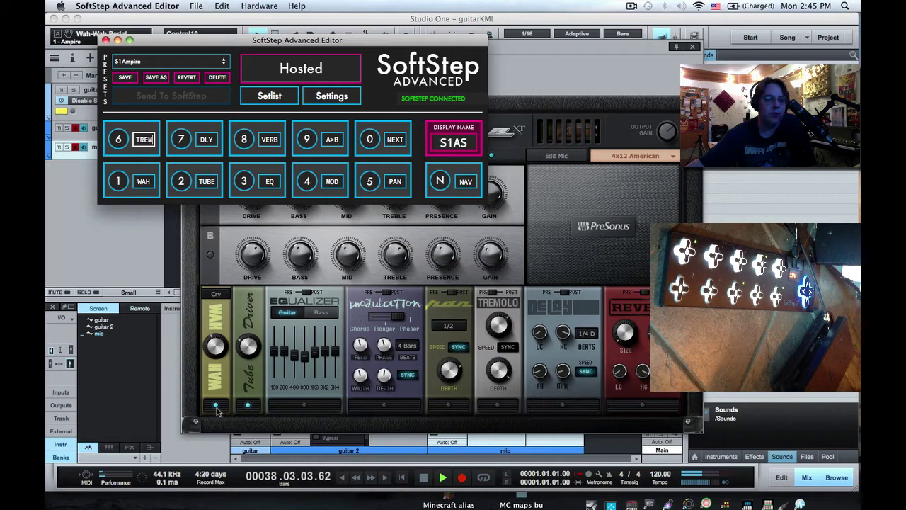
Return to Studio One and start adding an external New Control Surface with manufacturer KMI and device name SS-Ampire.
click(135, 26)
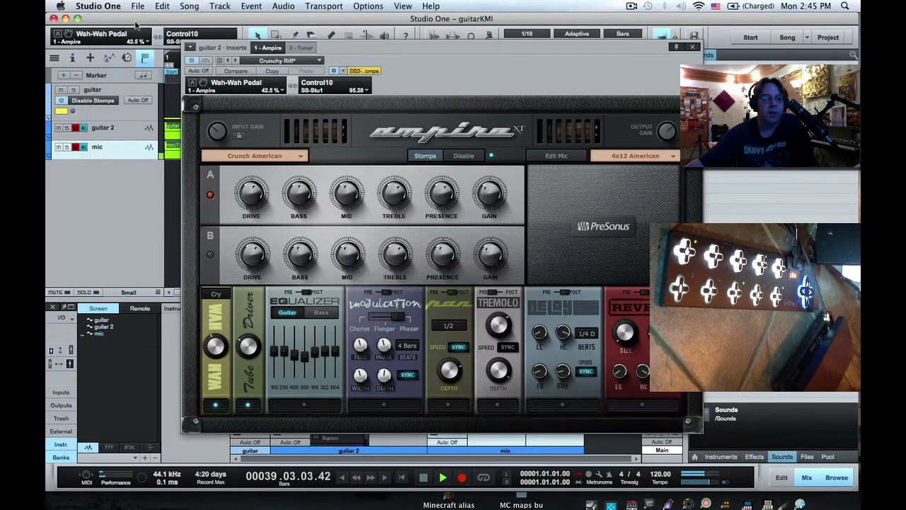
click(113, 7)
click(96, 35)
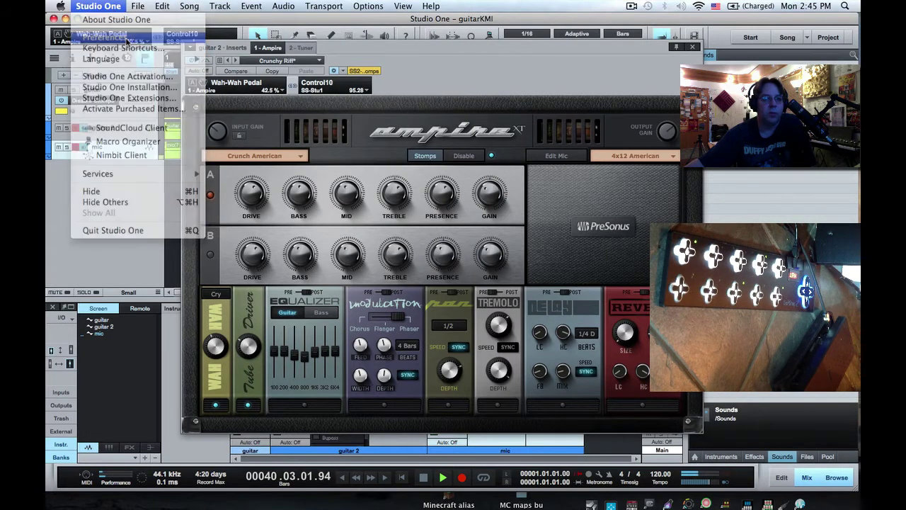
click(239, 429)
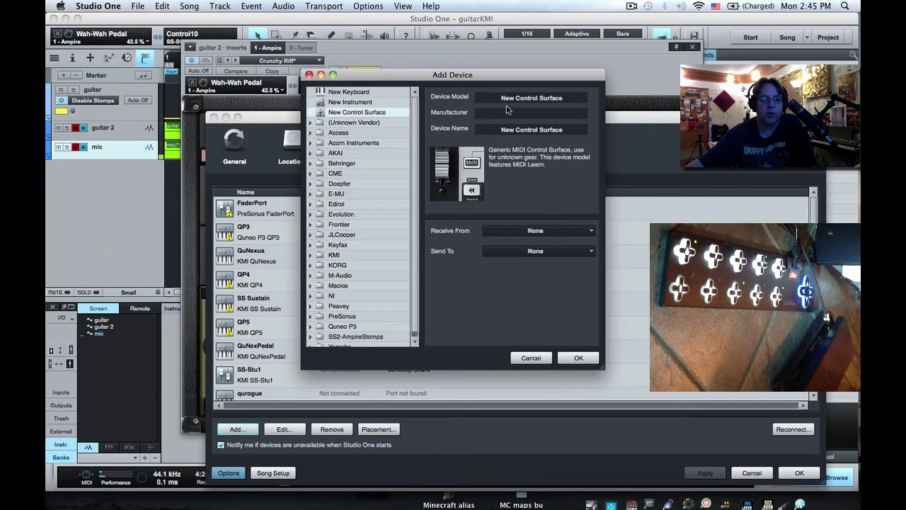
click(514, 113)
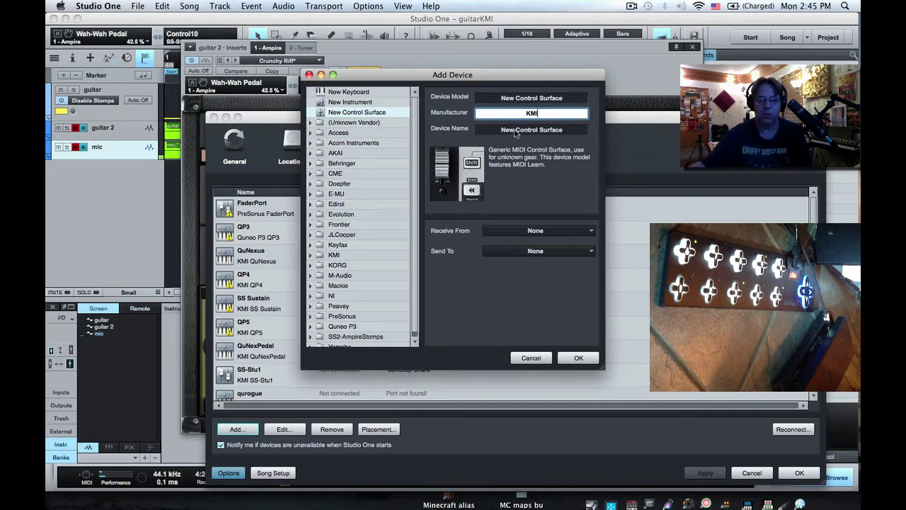
key(Tab)
text(SS)
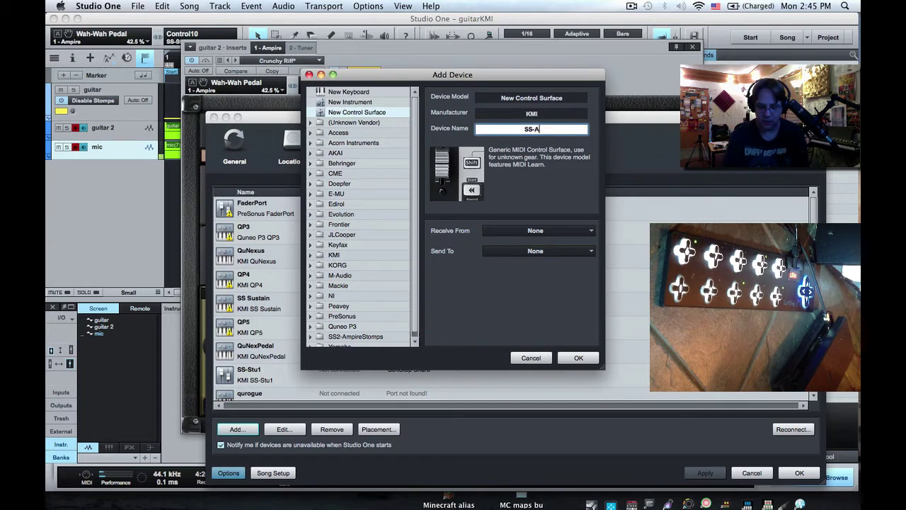
text(-Ampire)
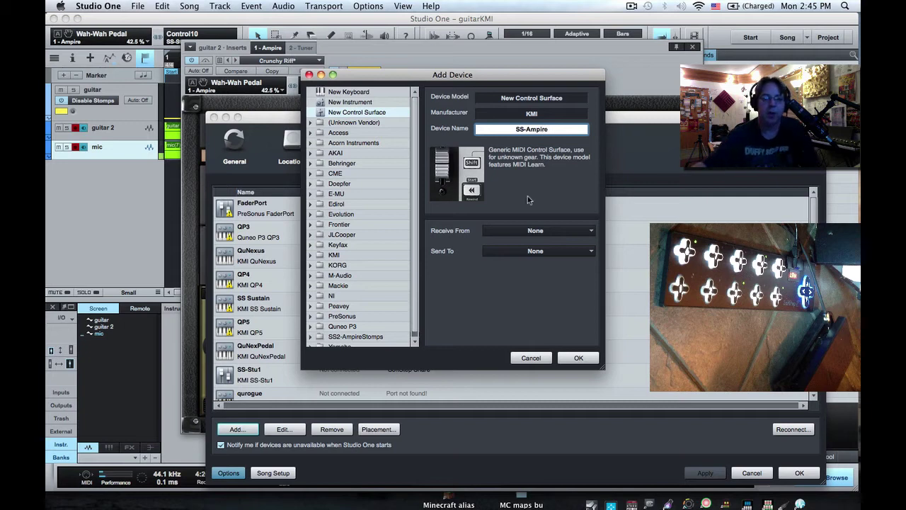
Set the new device to receive from SoftStep Share, add it, and confirm the options.
click(548, 234)
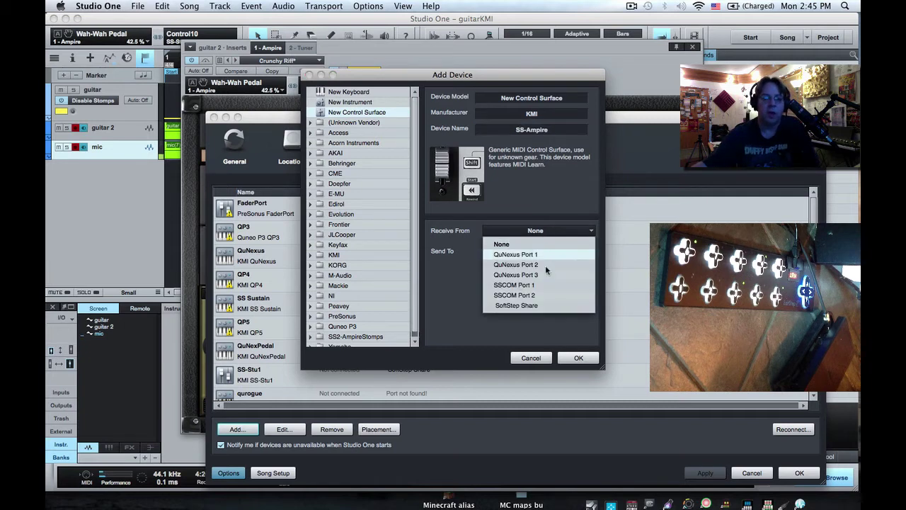
click(546, 305)
click(537, 178)
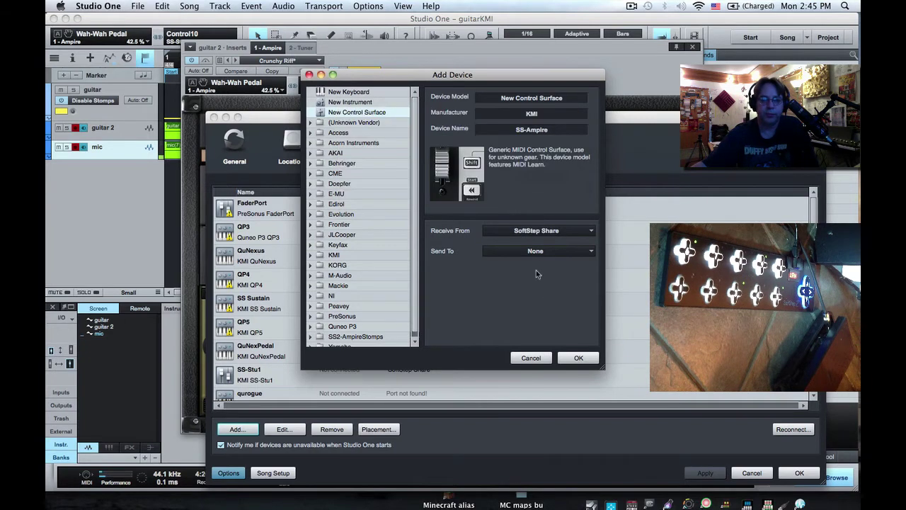
click(568, 361)
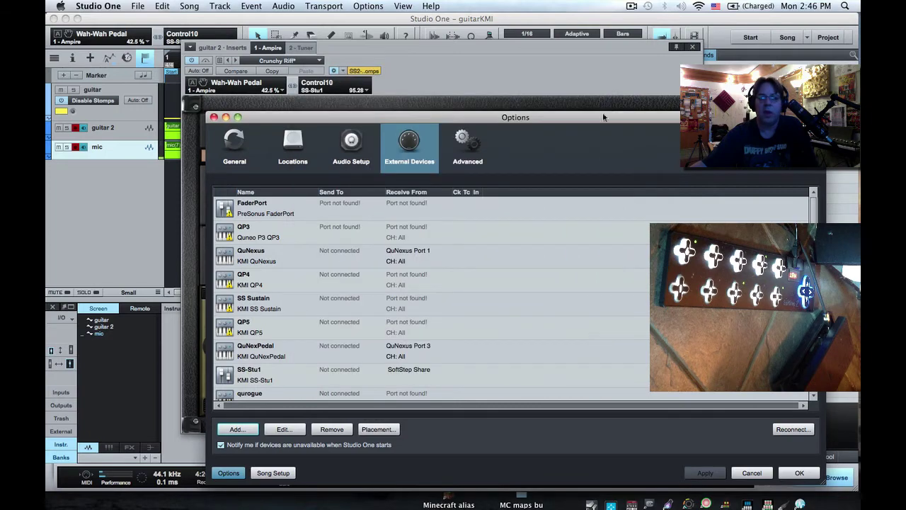
click(799, 471)
Open the SS-Ampire control mapping, learn the ten SoftStep pads and the expression pedal via MIDI Learn, and enlarge the window to show all controls.
click(692, 48)
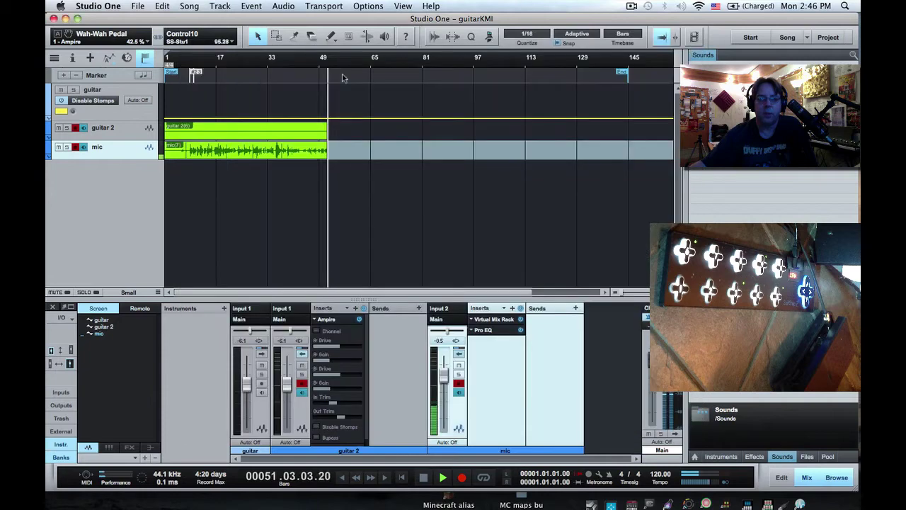
click(232, 42)
click(276, 188)
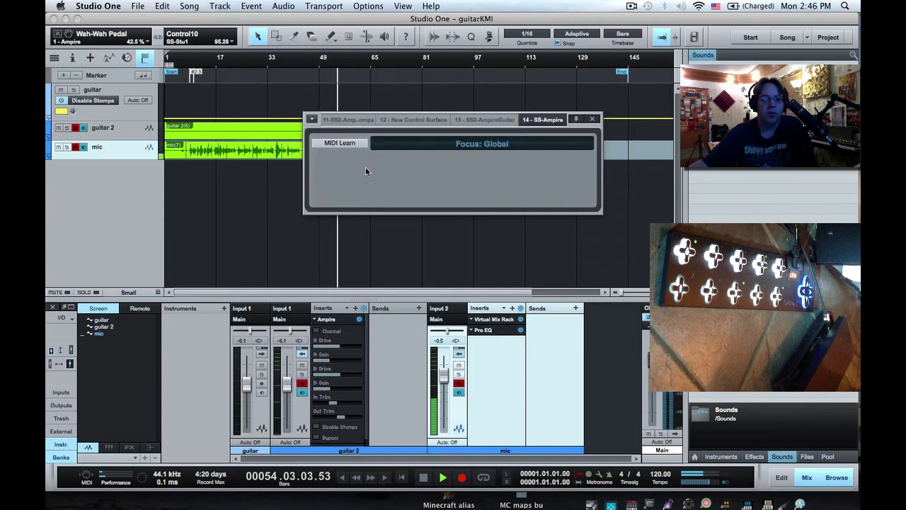
click(337, 143)
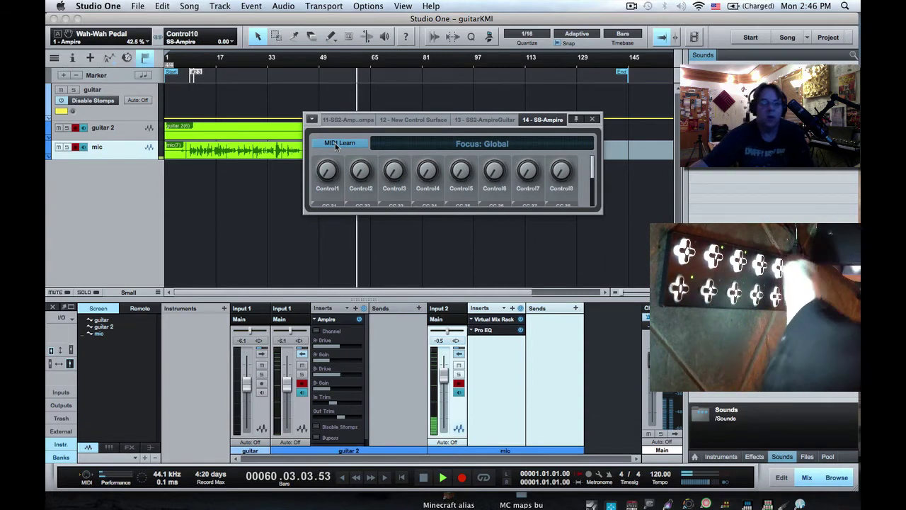
drag(601, 218, 634, 292)
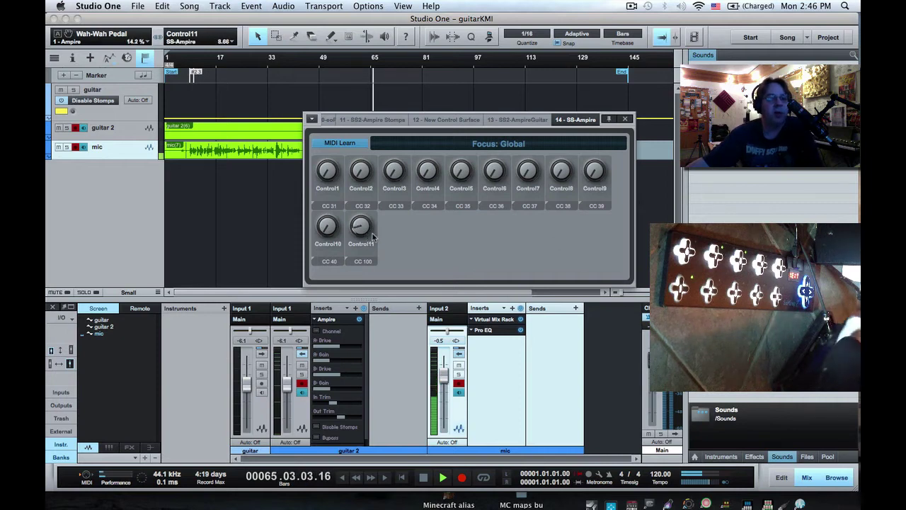
Change Control1 through Control5 of SS-Ampire to the Button (on/off) type.
right_click(320, 193)
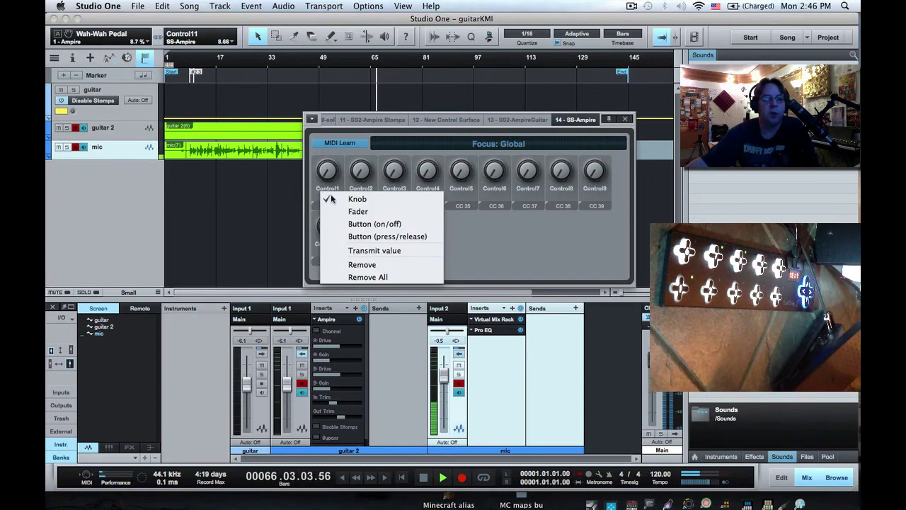
click(357, 222)
right_click(359, 190)
click(403, 221)
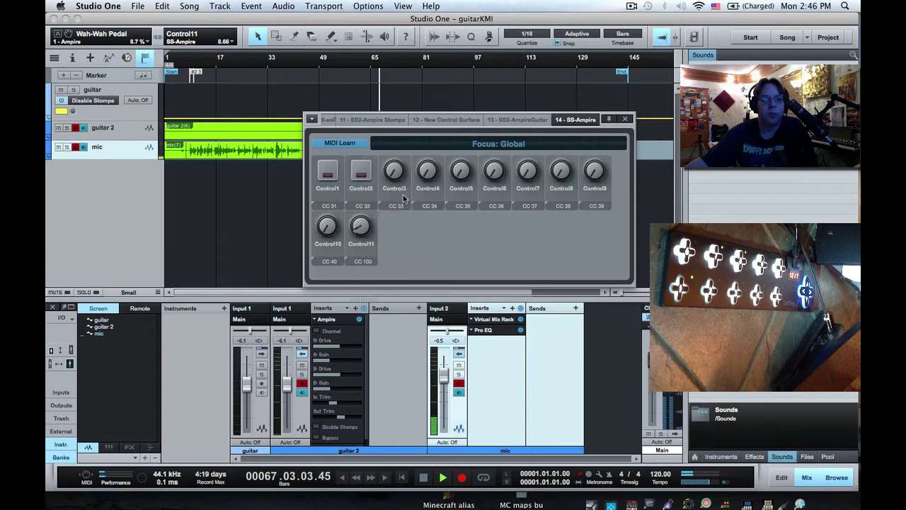
right_click(407, 199)
click(435, 228)
right_click(435, 203)
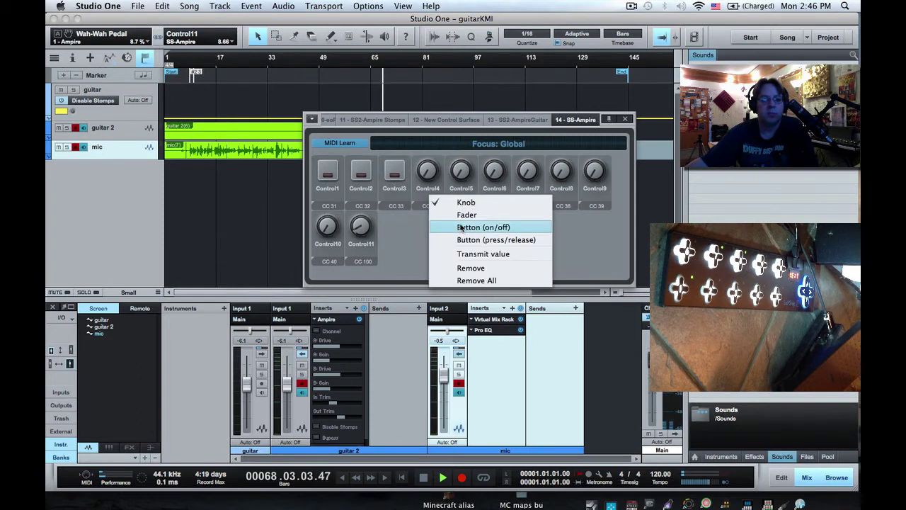
click(437, 226)
right_click(464, 188)
click(473, 218)
Change Control6 through Control10 to the Button (on/off) type, then end MIDI Learn and close the mapping window.
right_click(495, 195)
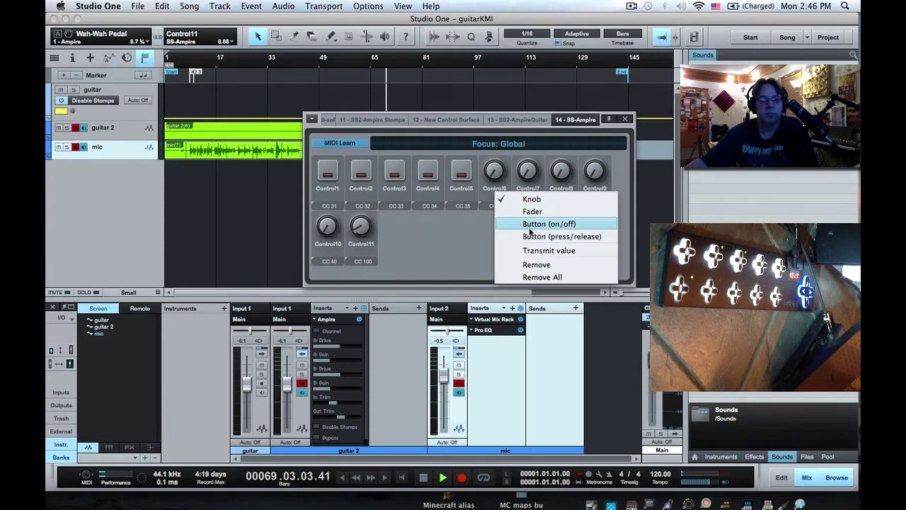
click(525, 225)
right_click(533, 197)
click(560, 229)
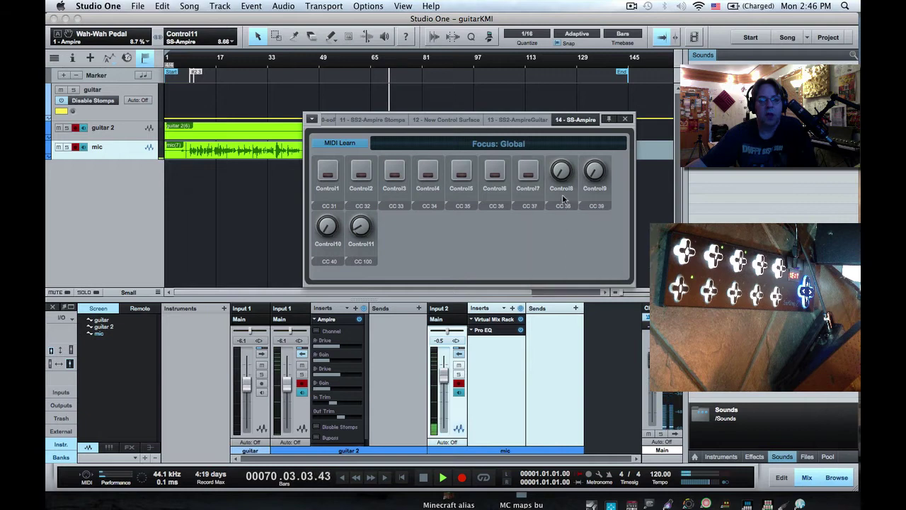
right_click(562, 194)
click(582, 225)
right_click(595, 190)
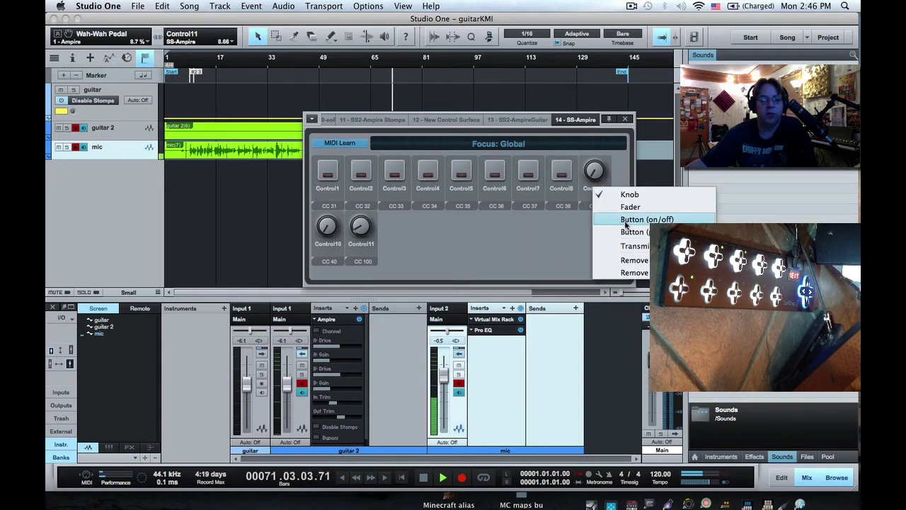
click(616, 219)
right_click(330, 247)
click(370, 278)
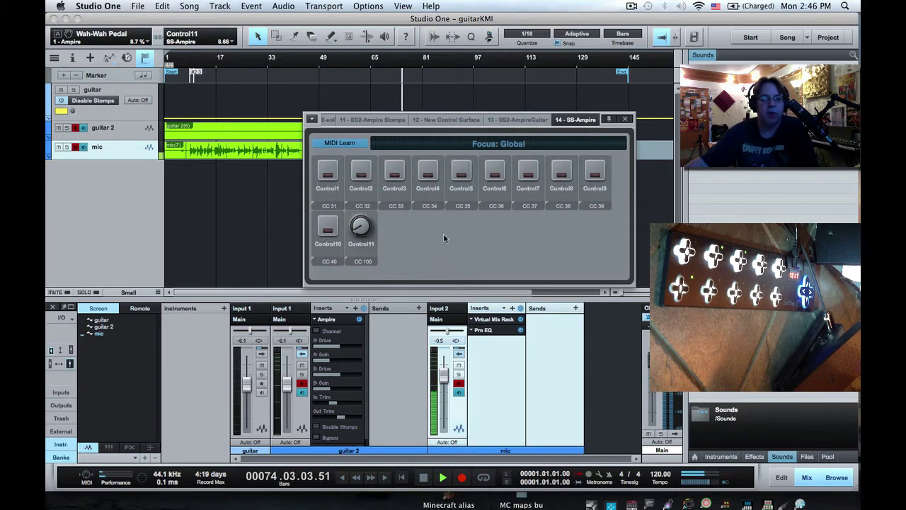
click(340, 143)
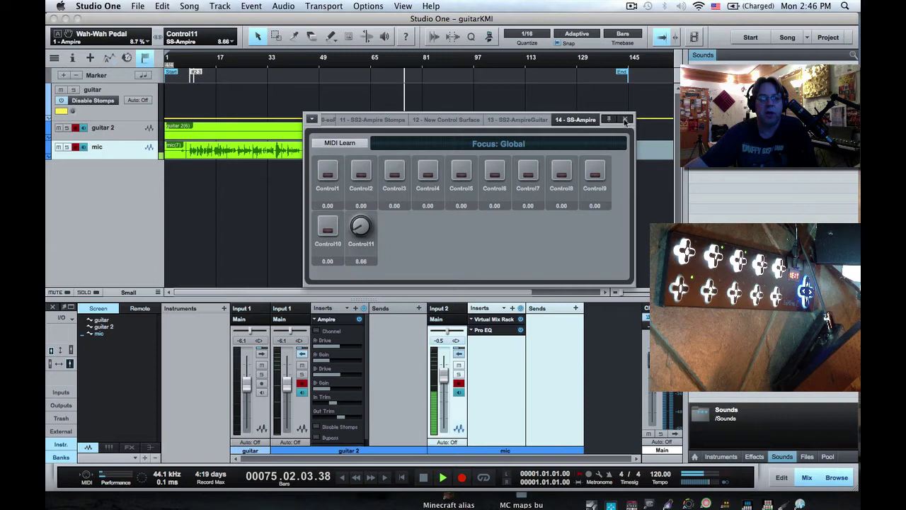
click(624, 121)
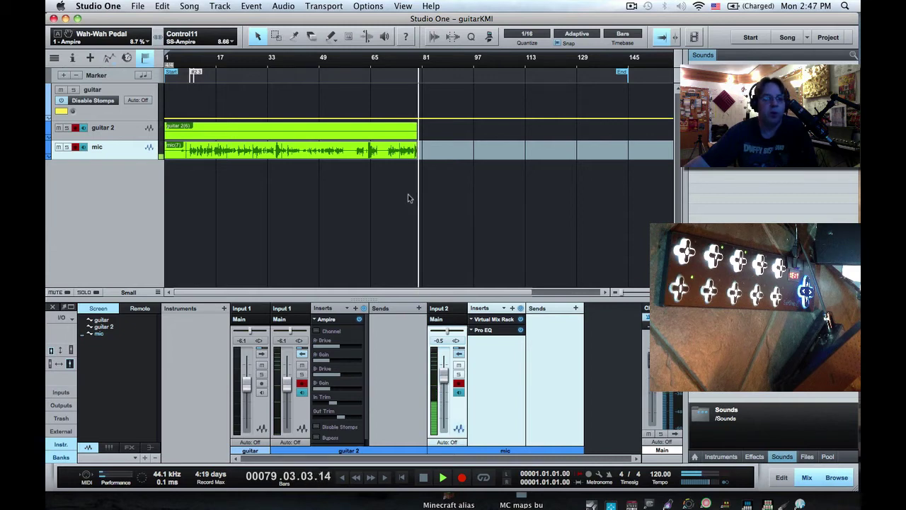
Reopen the Ampire effect on guitar 2 and choose SS-Ampire as its control device.
double_click(339, 321)
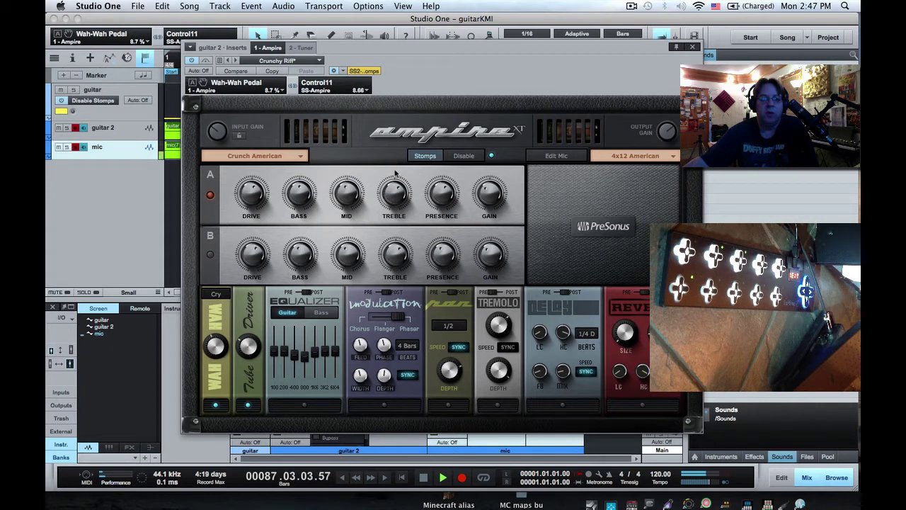
click(344, 73)
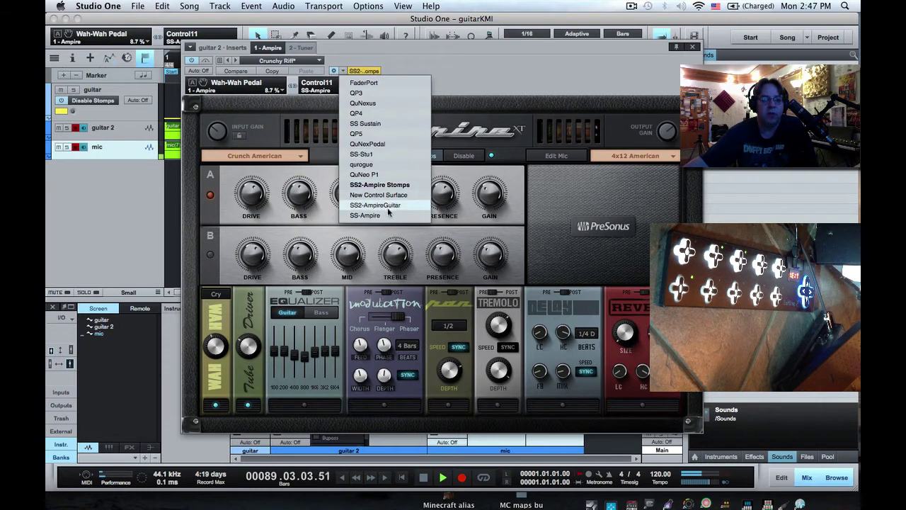
click(365, 215)
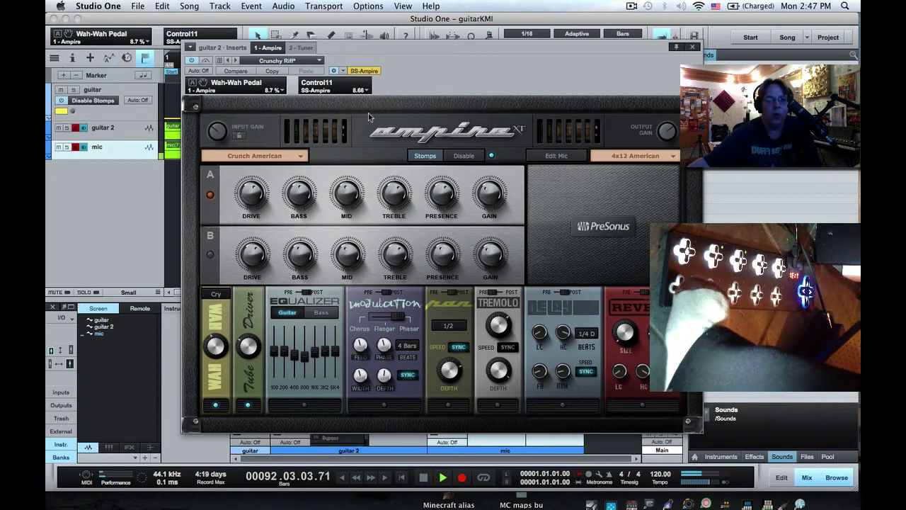
Link Ampire's wah, tube driver, equalizer and modulation on/off switches to SS-Ampire Control1 through Control4 respectively.
click(217, 405)
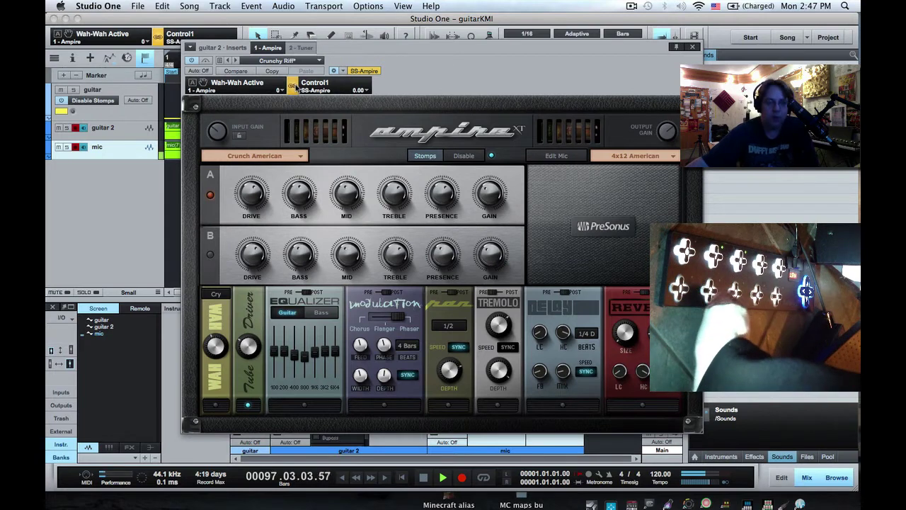
click(248, 405)
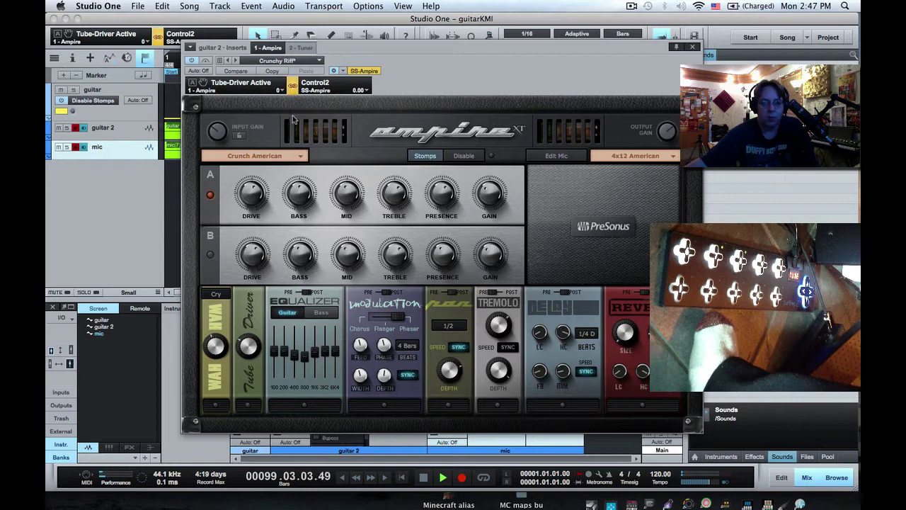
click(305, 405)
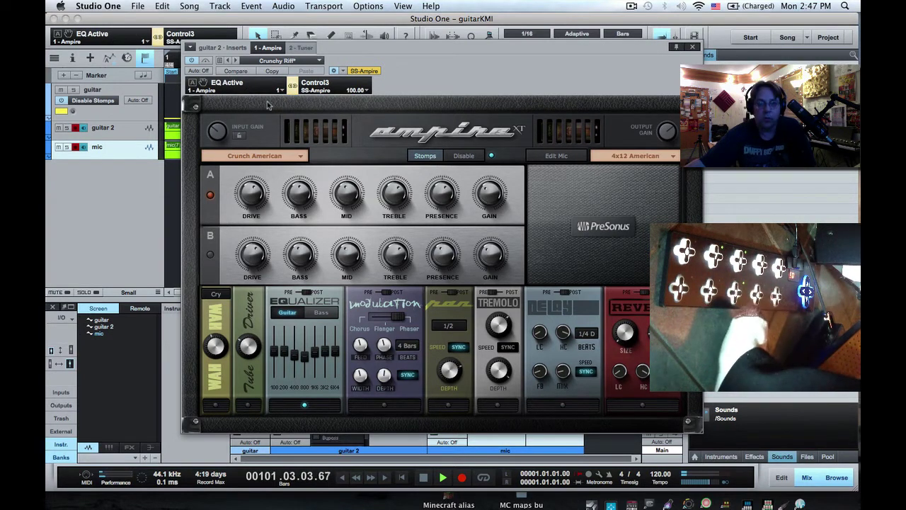
click(394, 407)
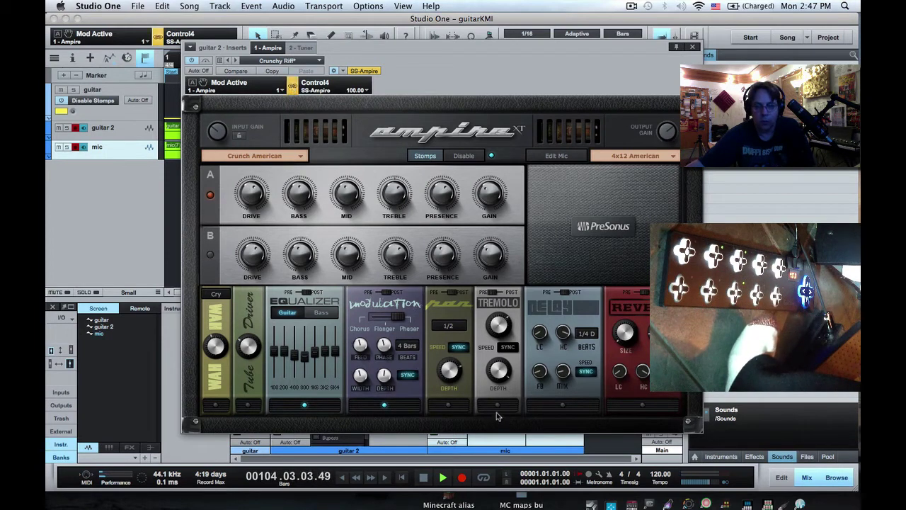
Link Ampire's pan, tremolo, delay and reverb on/off switches to SS-Ampire controls, with tremolo on Control6 and reverb on Control9.
click(454, 407)
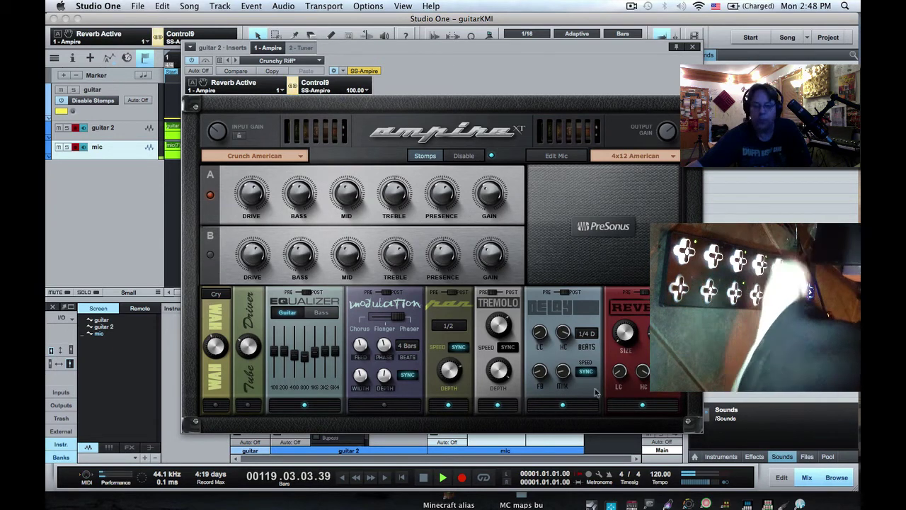
click(293, 85)
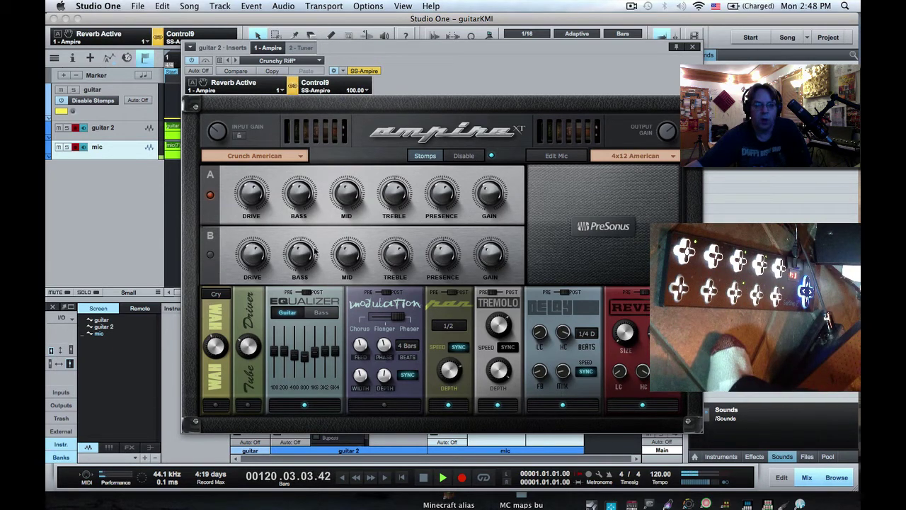
Link Ampire's A/B channel switch to SS-Ampire Control9 and close the effect window.
click(209, 240)
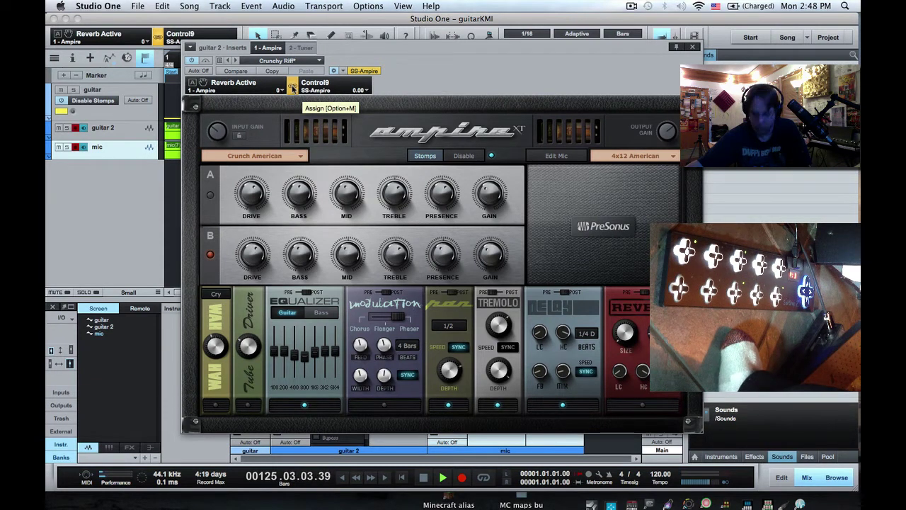
click(210, 219)
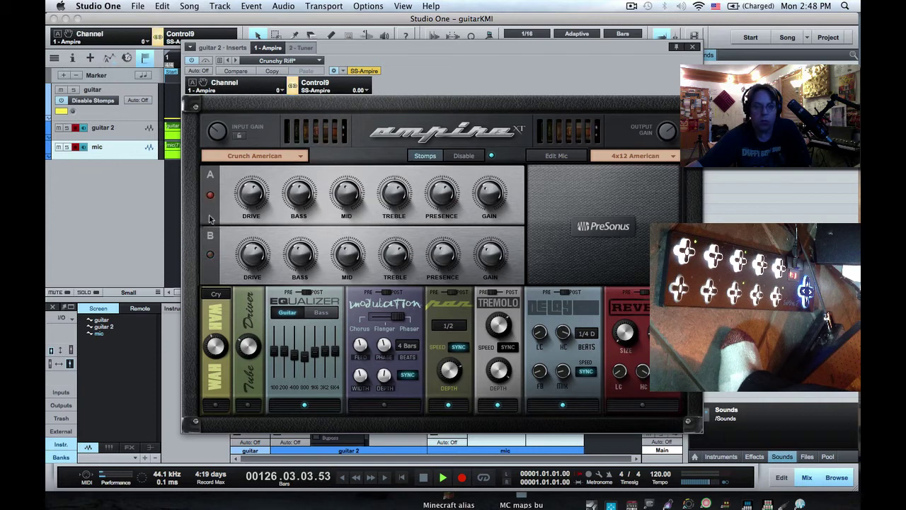
click(292, 88)
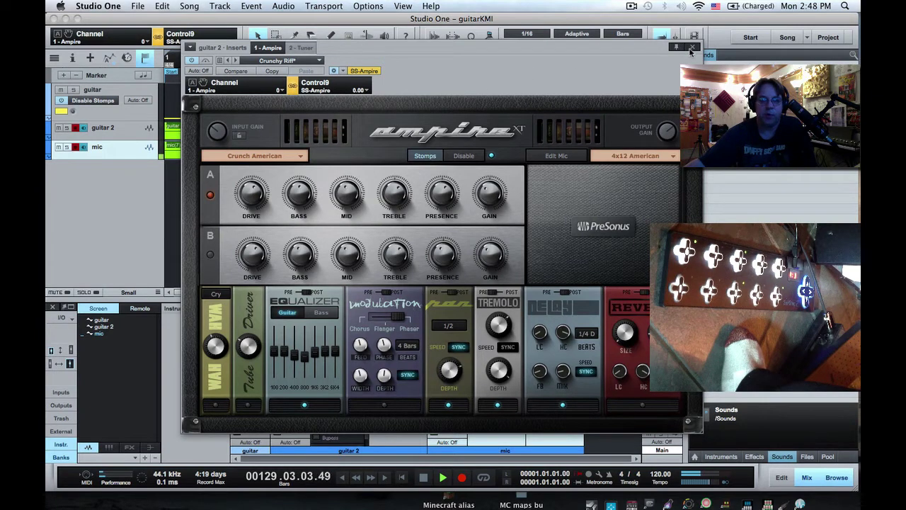
click(691, 48)
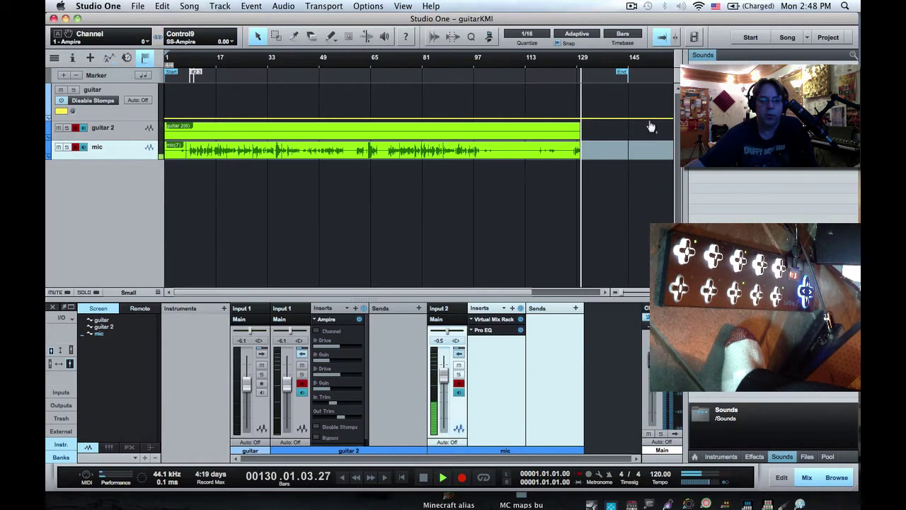
Open the SS-Ampire control mapping, enable MIDI Learn and change Control10 to the Button (press/release) type.
click(232, 42)
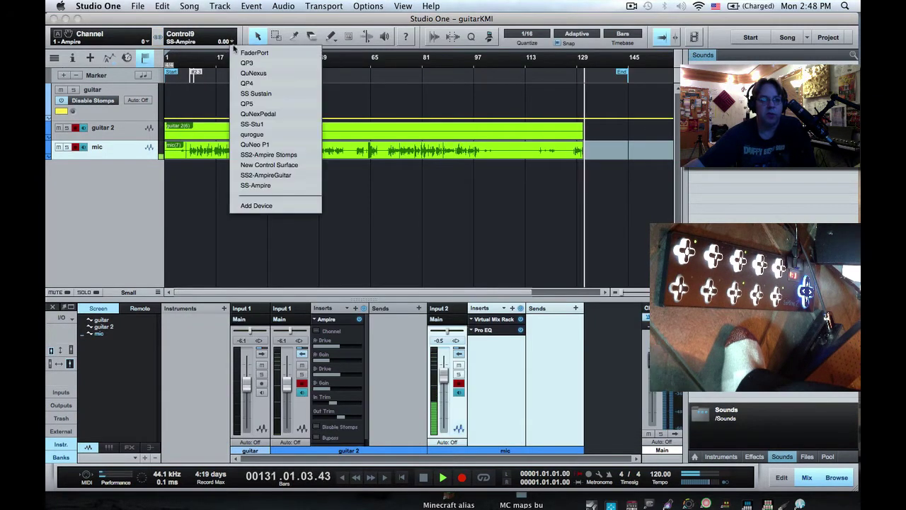
click(275, 186)
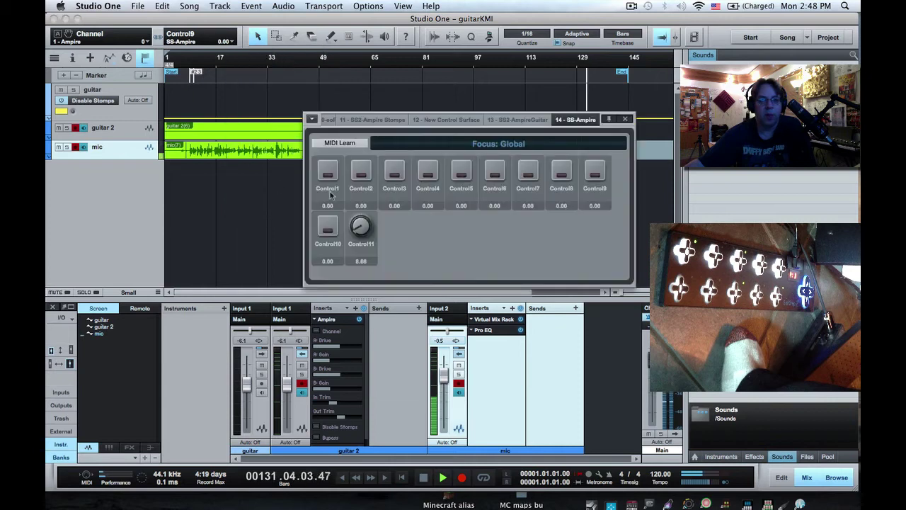
click(341, 143)
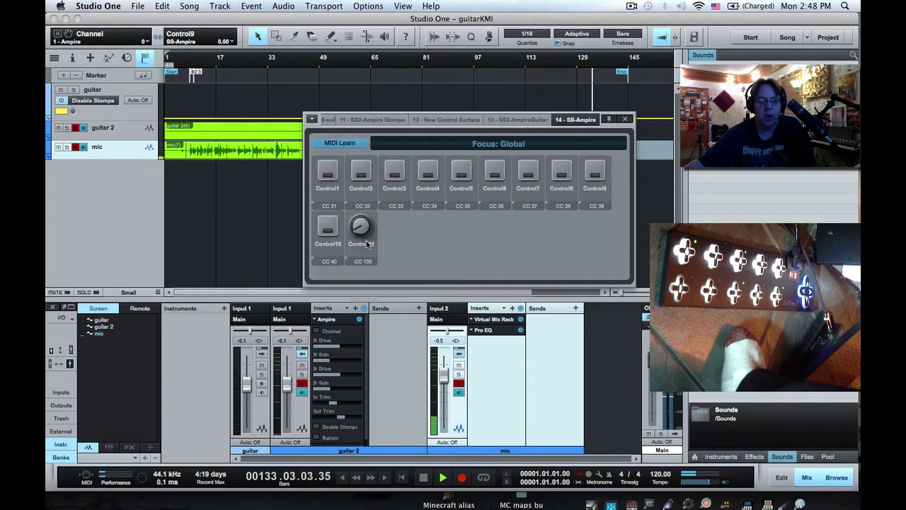
right_click(330, 245)
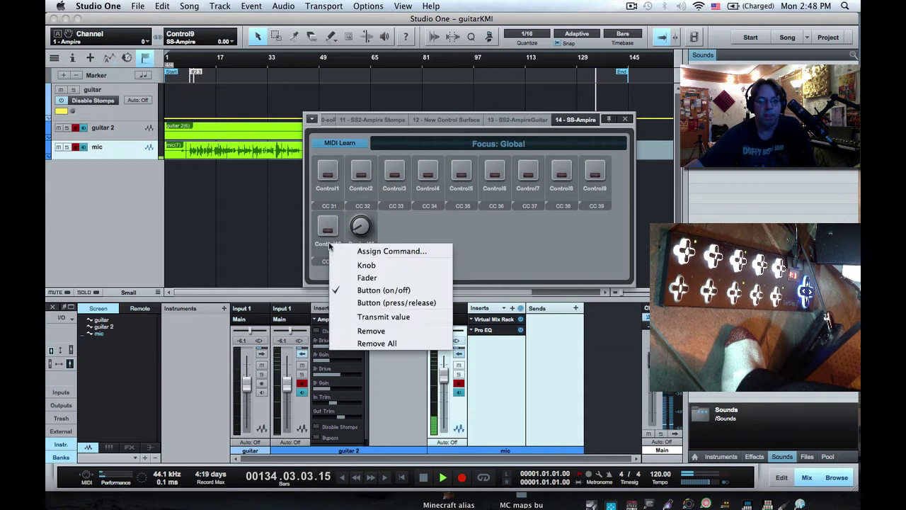
click(380, 308)
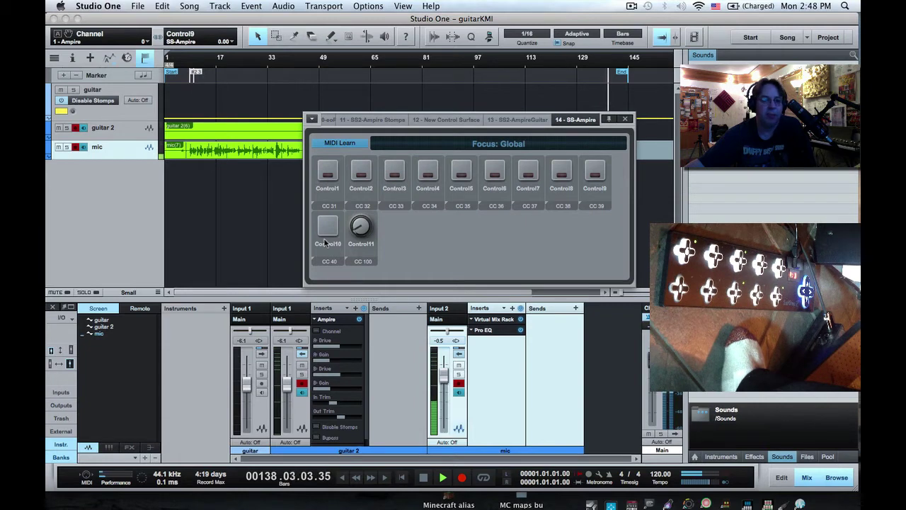
Assign the Next command from the Presets group to SS-Ampire Control10.
right_click(325, 243)
click(354, 247)
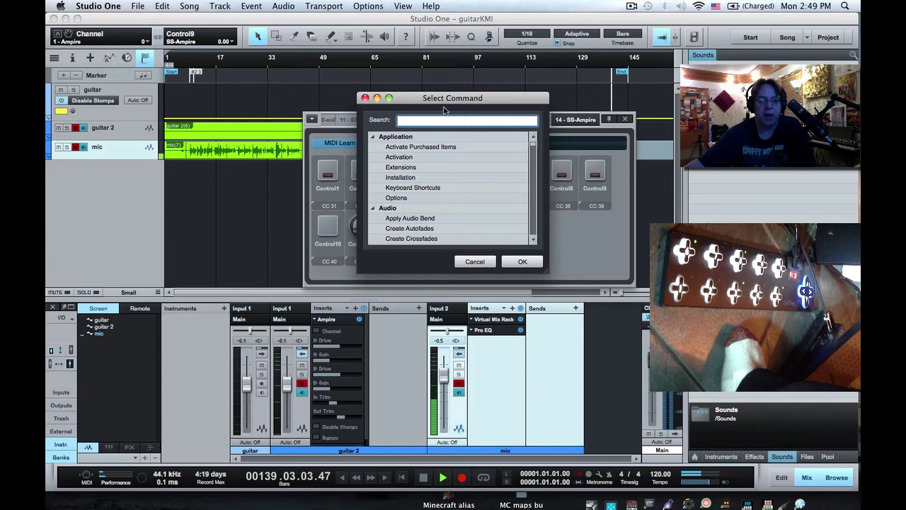
text(preset)
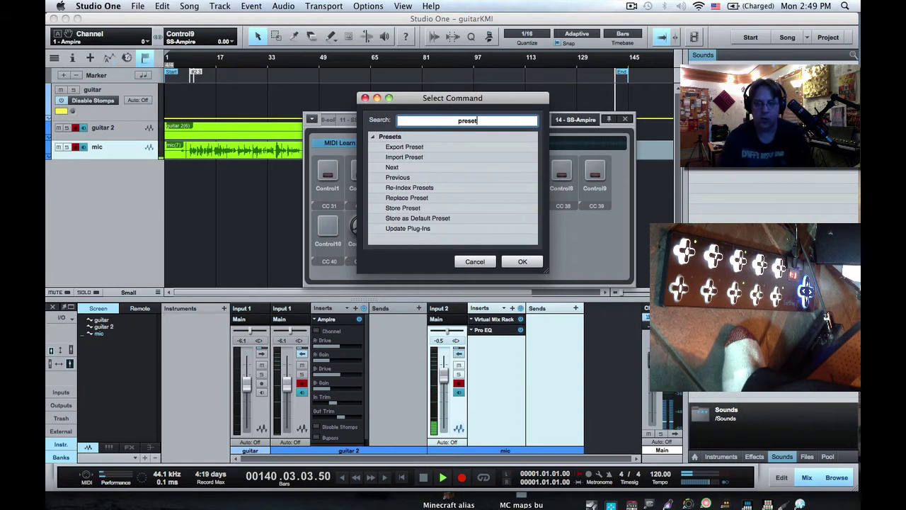
click(397, 167)
click(522, 261)
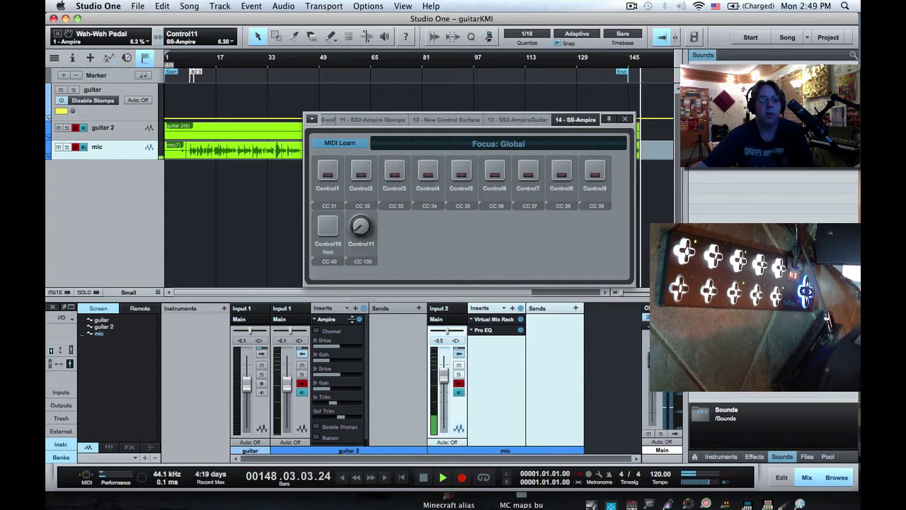
Reopen the Ampire effect on guitar 2 and try out its wah pedal knob with SS-Ampire Control11.
click(338, 322)
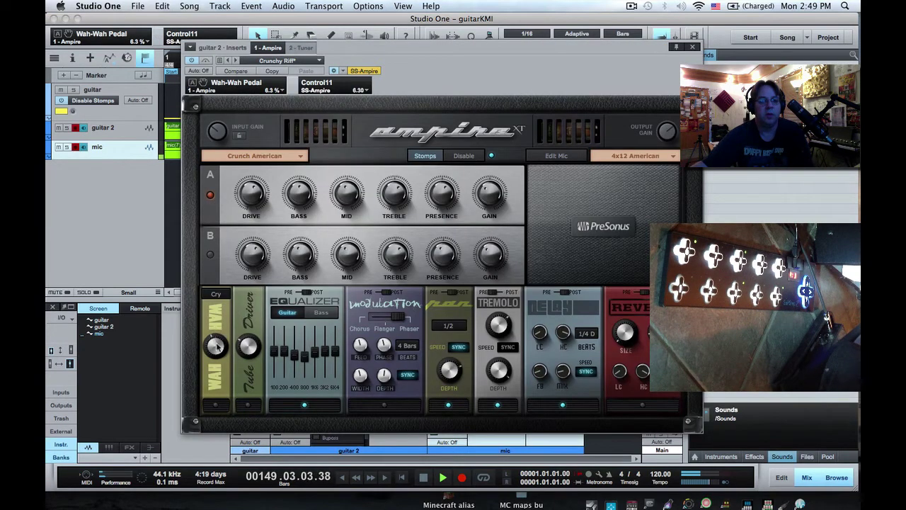
drag(217, 347, 219, 334)
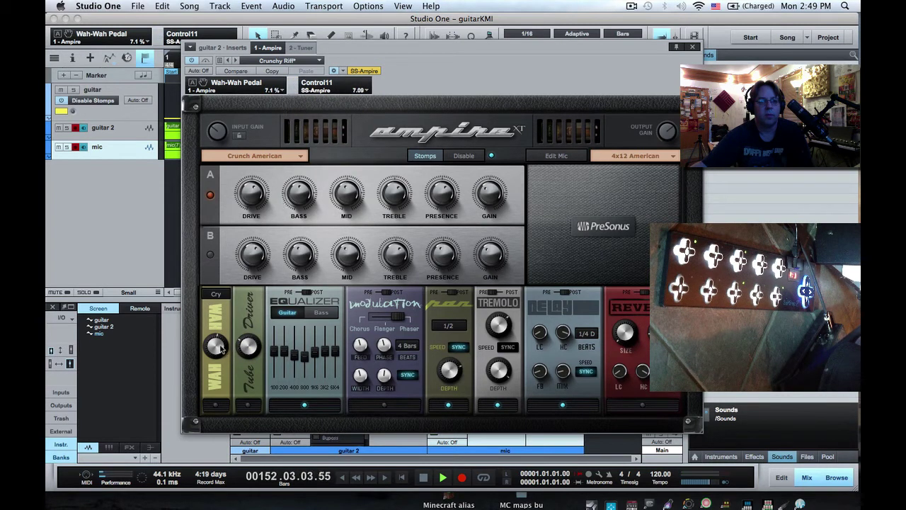
drag(222, 349, 222, 335)
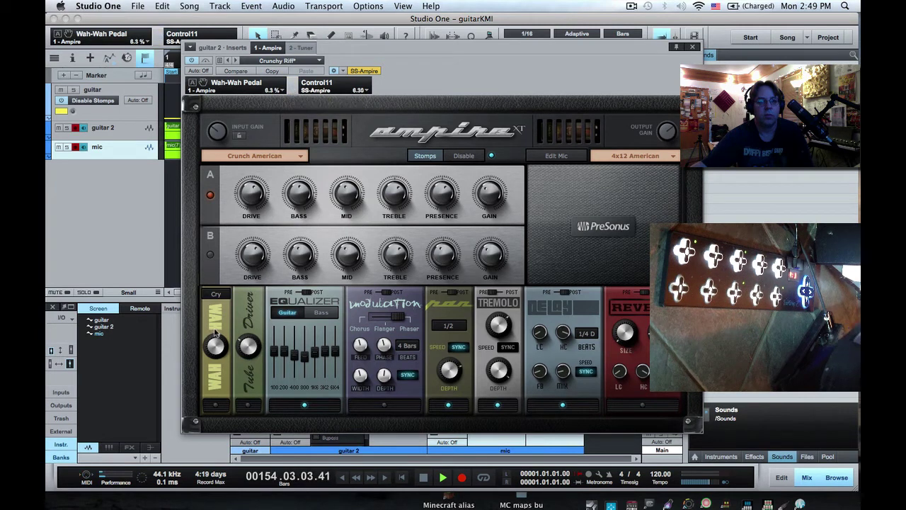
drag(220, 341, 214, 320)
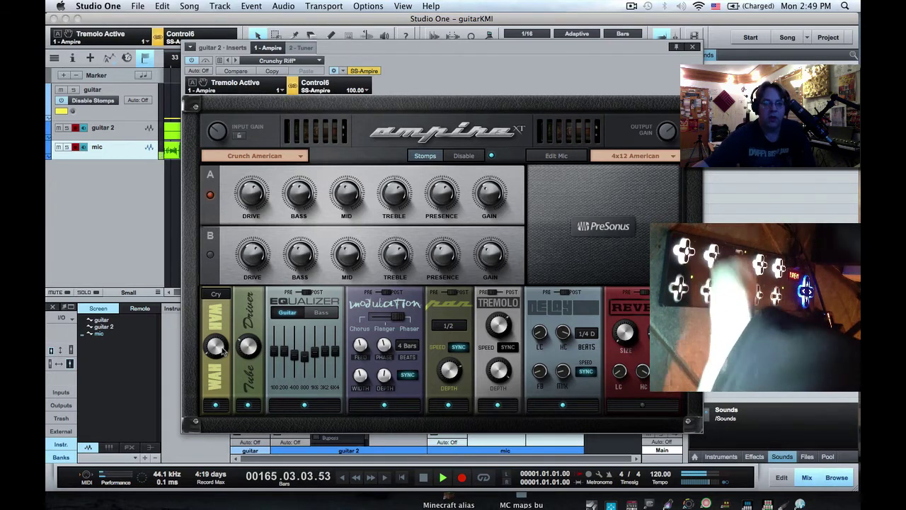
Look through the Ampire presets, advance them with Control10 and show the stomp effects.
click(303, 68)
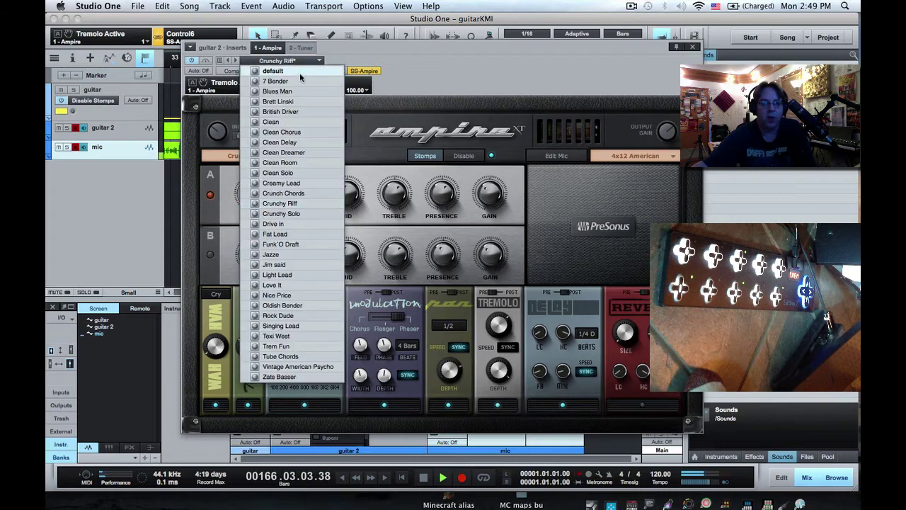
click(418, 59)
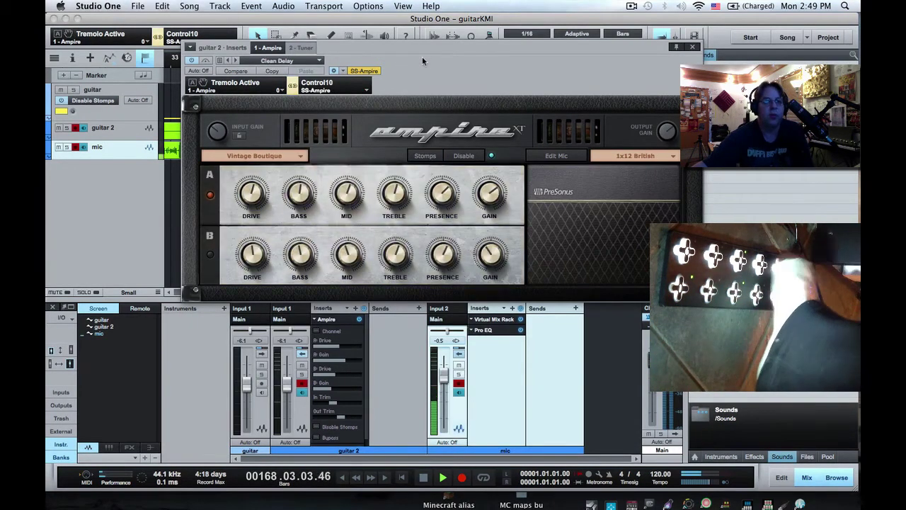
click(434, 157)
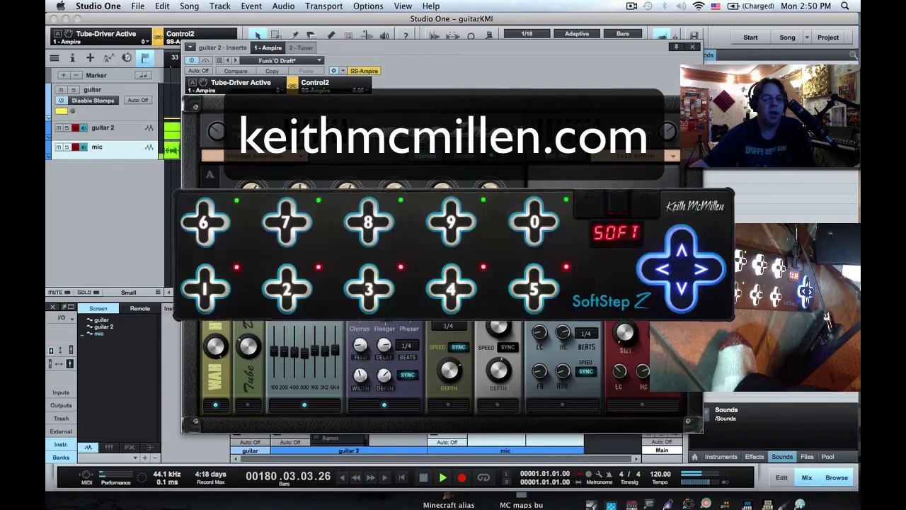
click(629, 6)
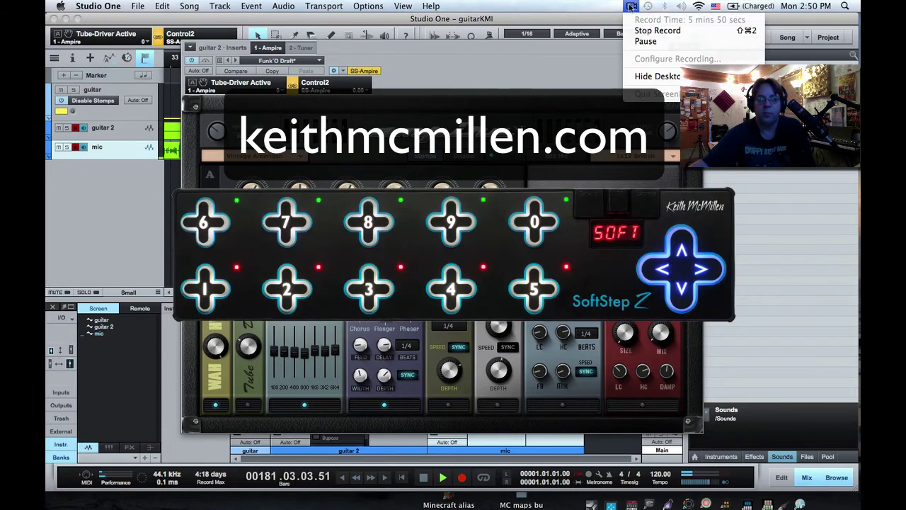
click(658, 31)
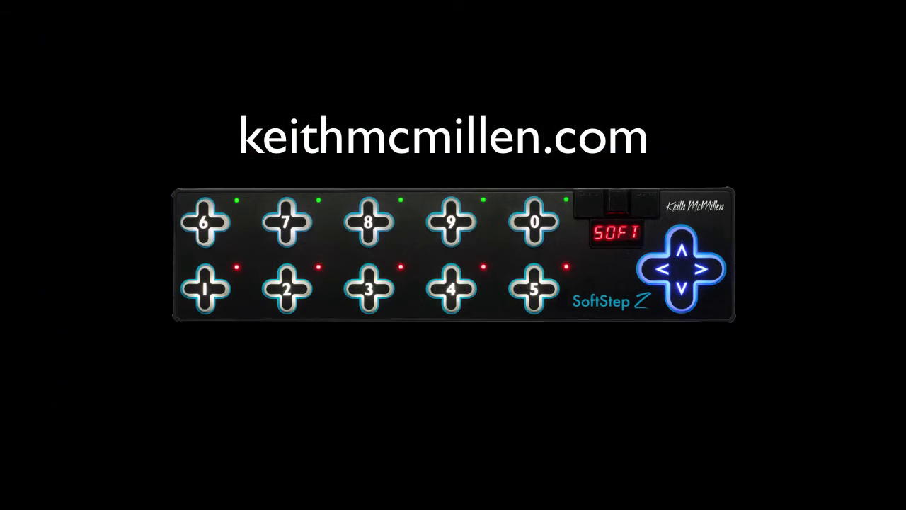